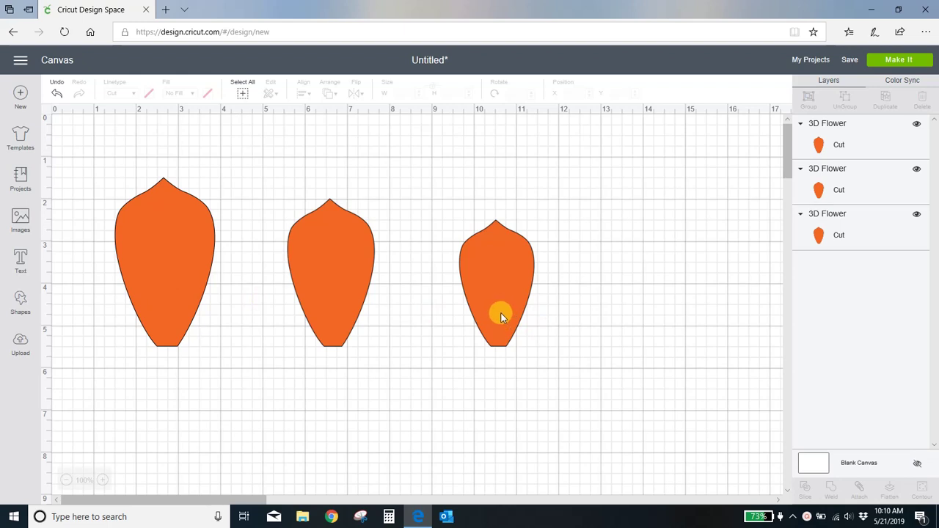
Continue to mat preparation and set Project copies to 16, spreading petals across four mats
click(900, 63)
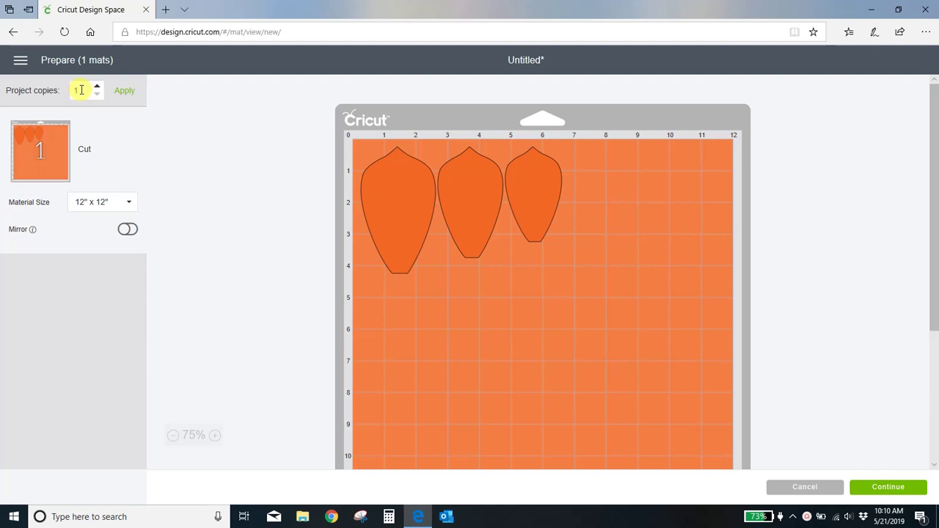
text(0)
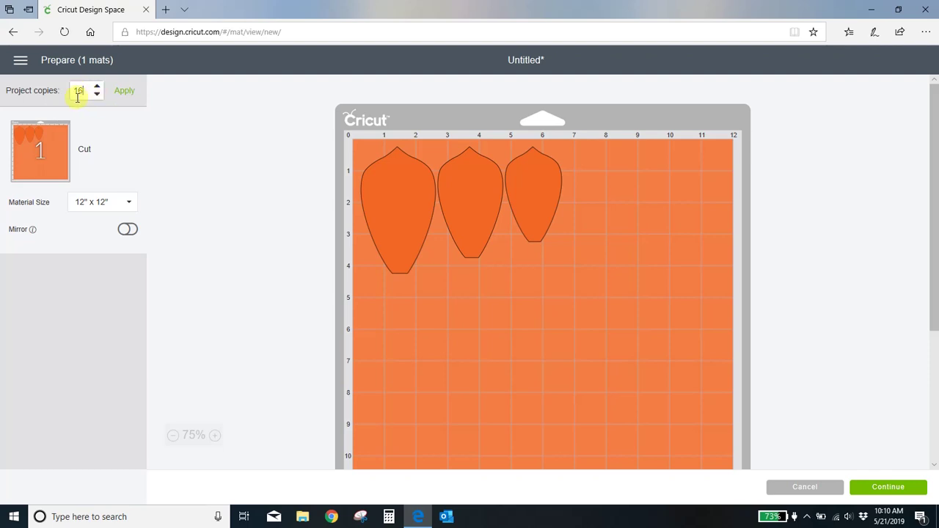
key(BackSpace)
text(6)
click(129, 91)
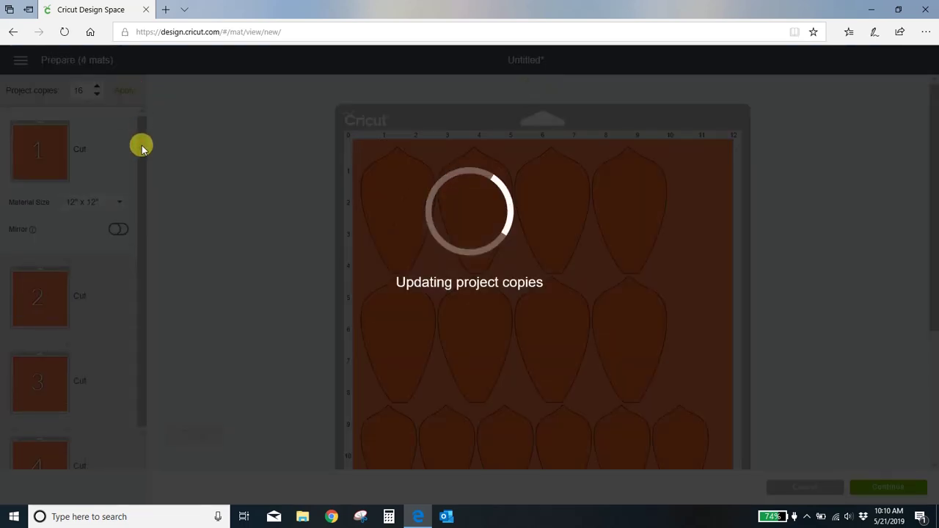
Scroll the mat list and mat preview back and forth to review the petal layout
scroll(84, 246, down, 1)
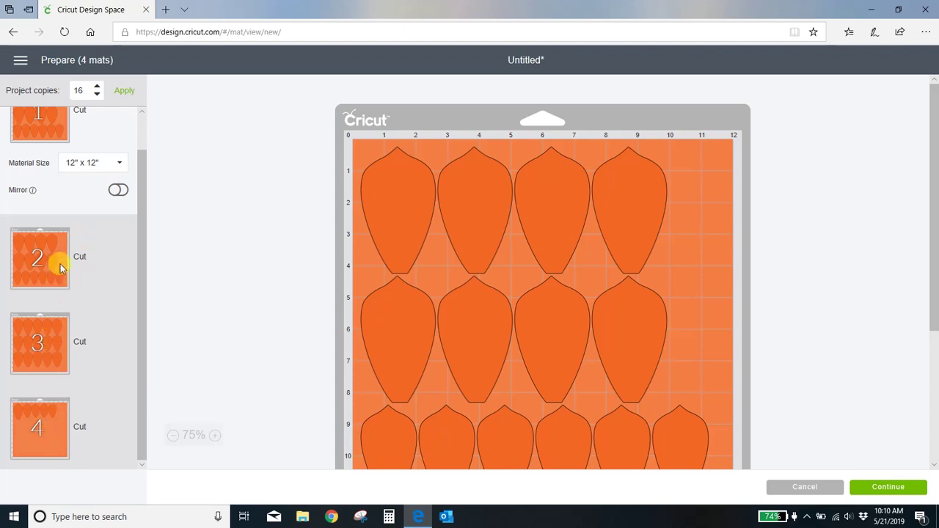
scroll(97, 377, up, 1)
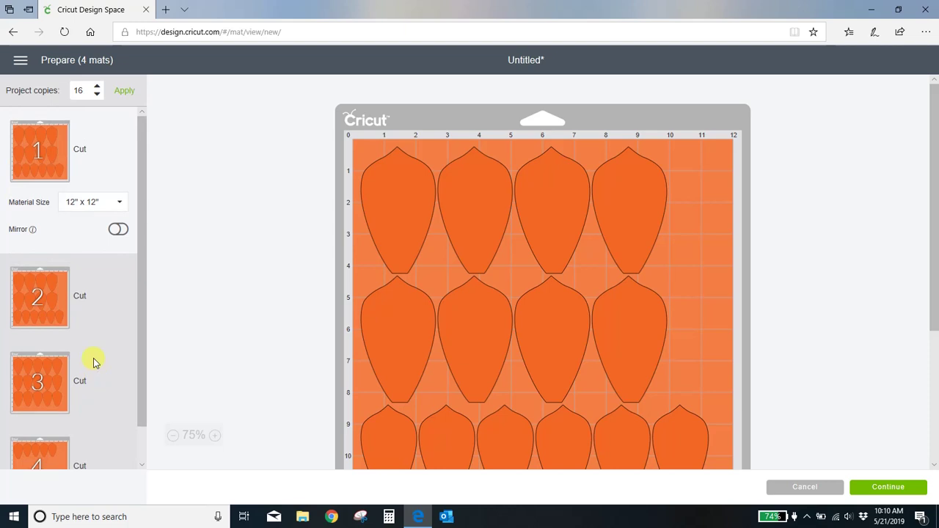
scroll(94, 363, down, 1)
scroll(95, 363, up, 1)
scroll(96, 363, down, 1)
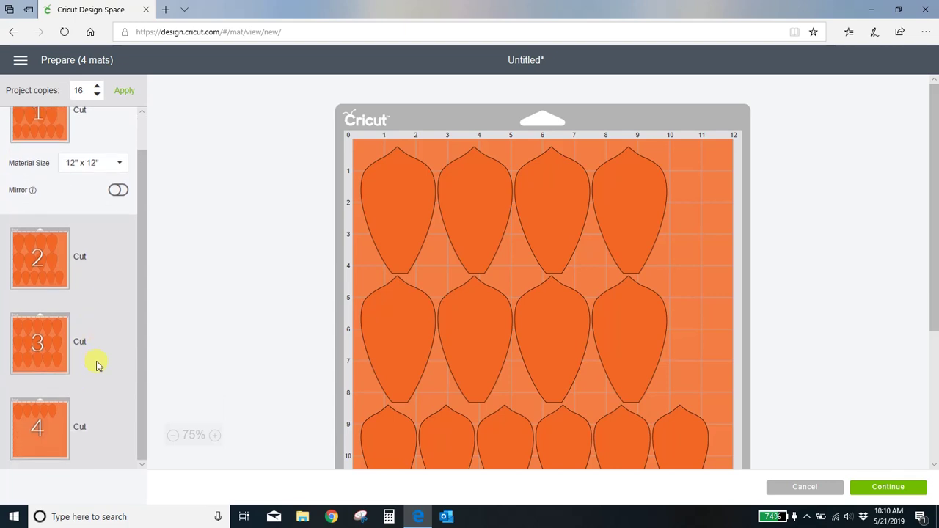
scroll(98, 365, up, 1)
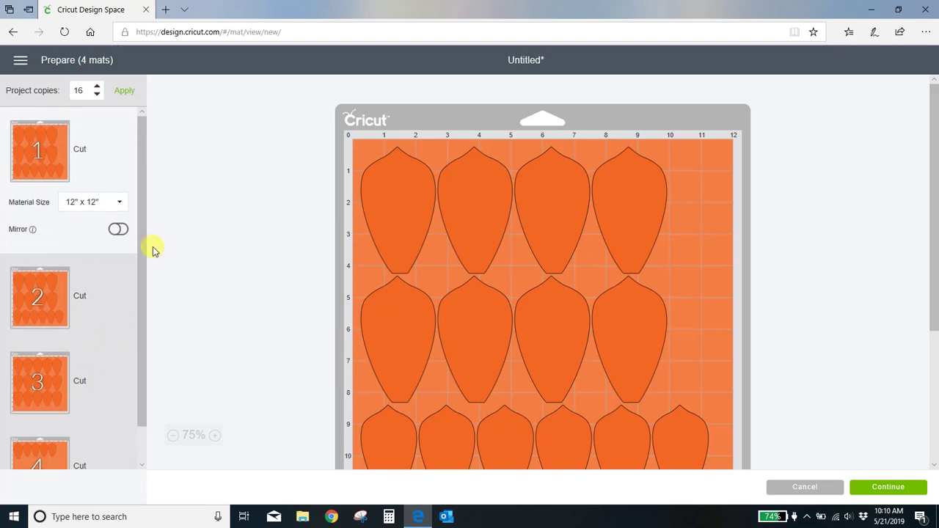
scroll(662, 216, down, 2)
scroll(672, 220, up, 1)
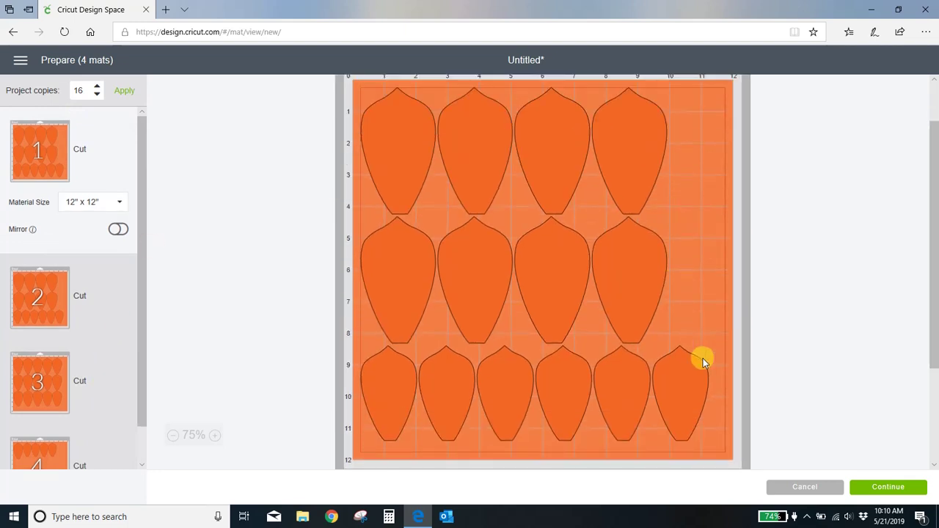
Move three small bottom-row petals into mat 1's top-right corner and right-hand column
drag(679, 394, 727, 105)
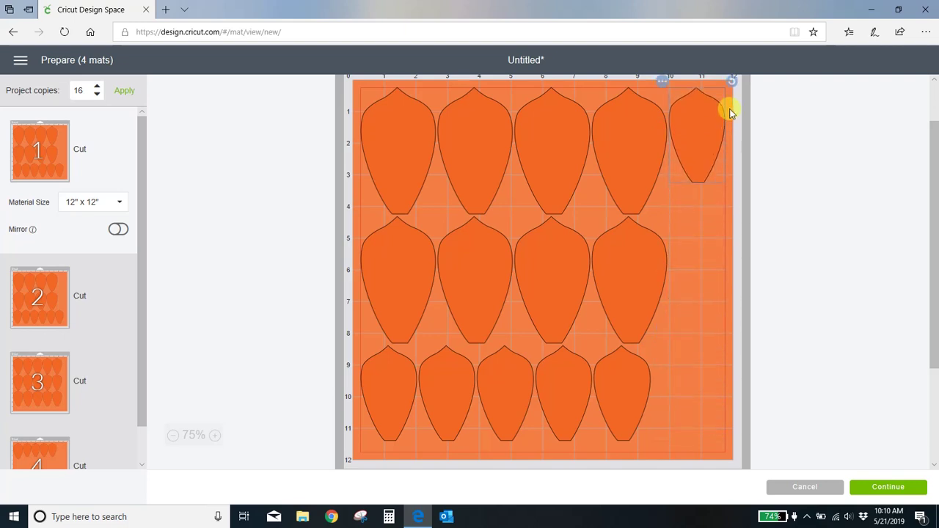
drag(625, 403, 755, 245)
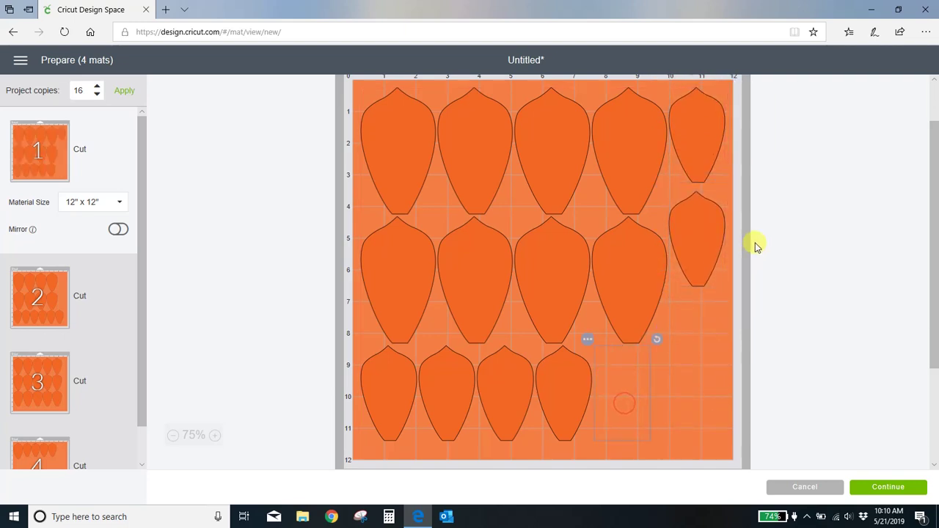
drag(574, 402, 735, 356)
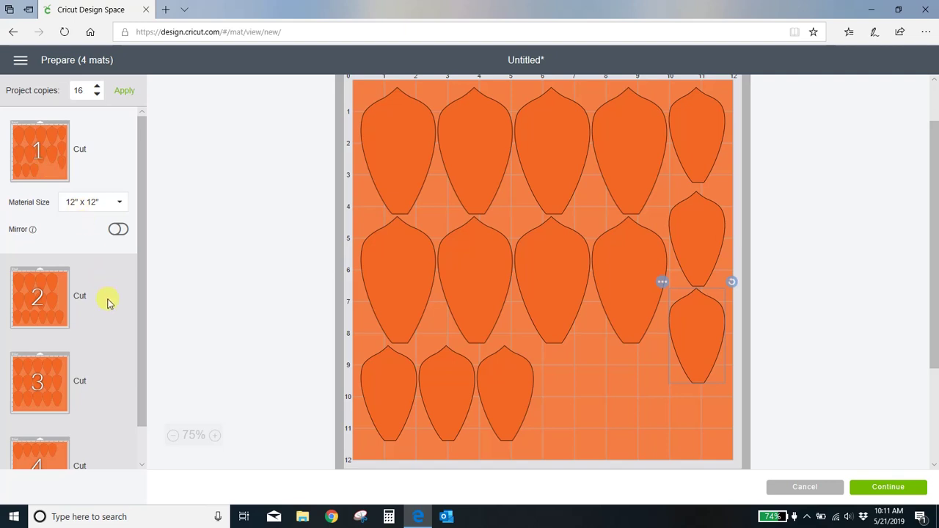
Move the last petal in mat 2's bottom row onto Mat 1
click(45, 302)
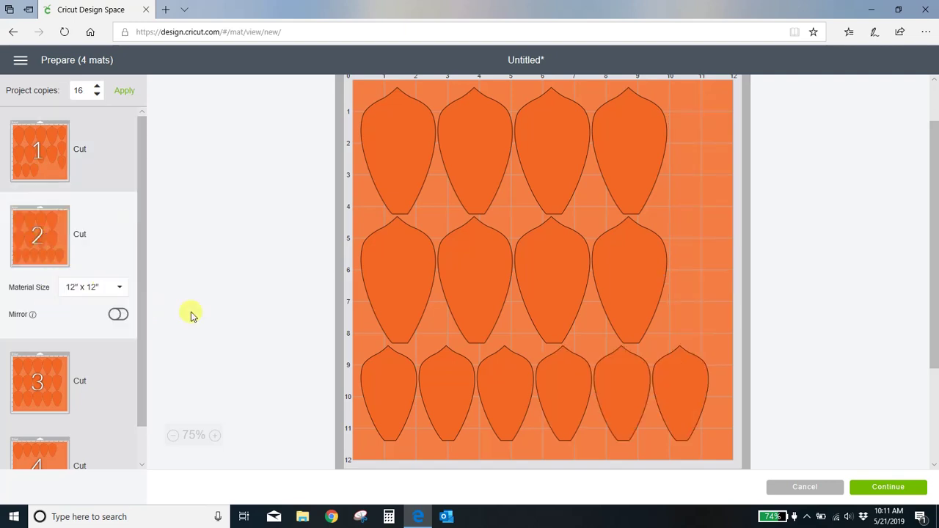
scroll(246, 330, up, 1)
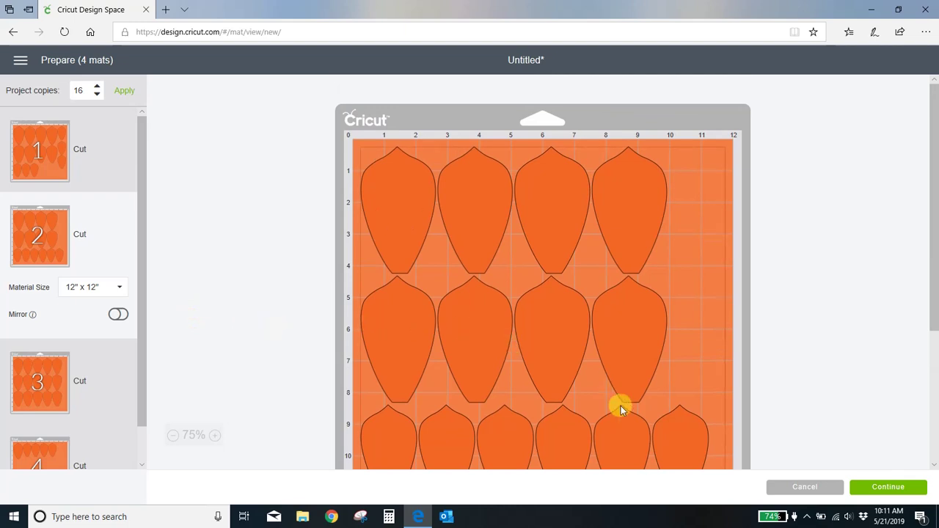
scroll(685, 434, down, 1)
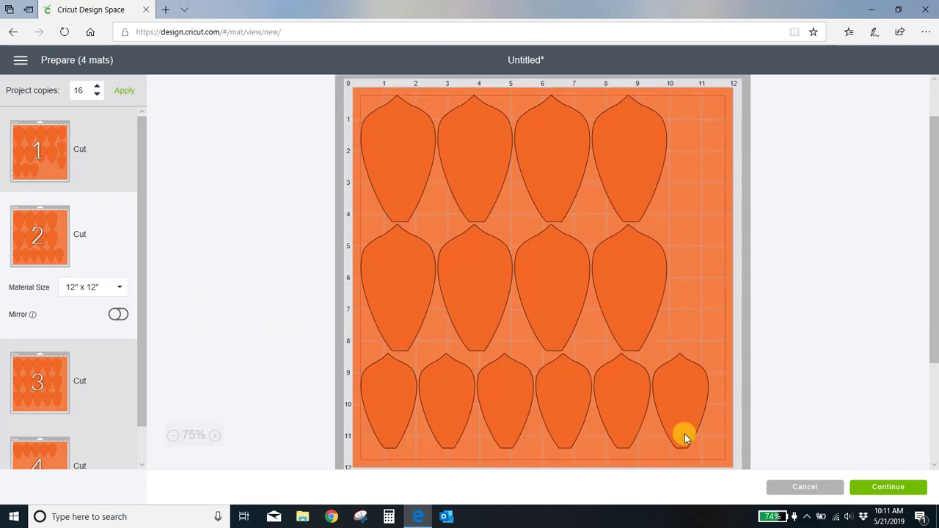
click(685, 393)
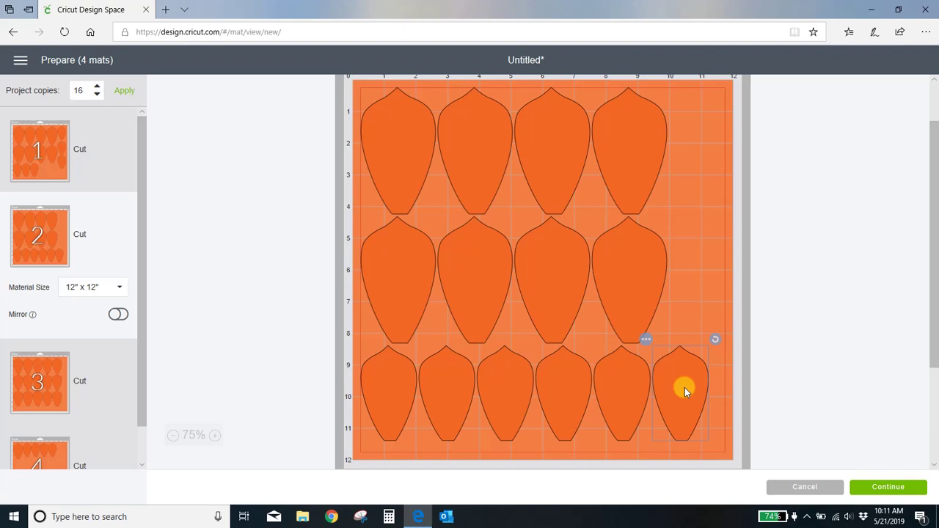
click(645, 340)
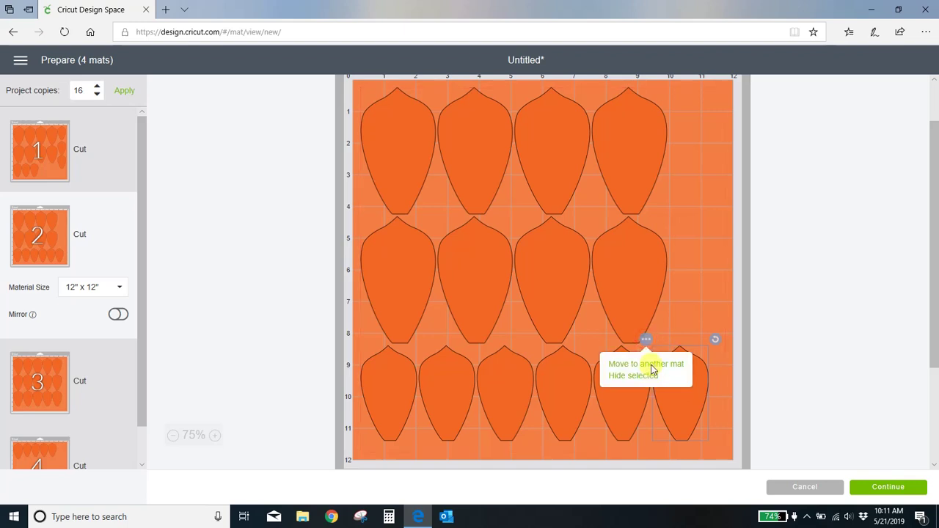
click(653, 365)
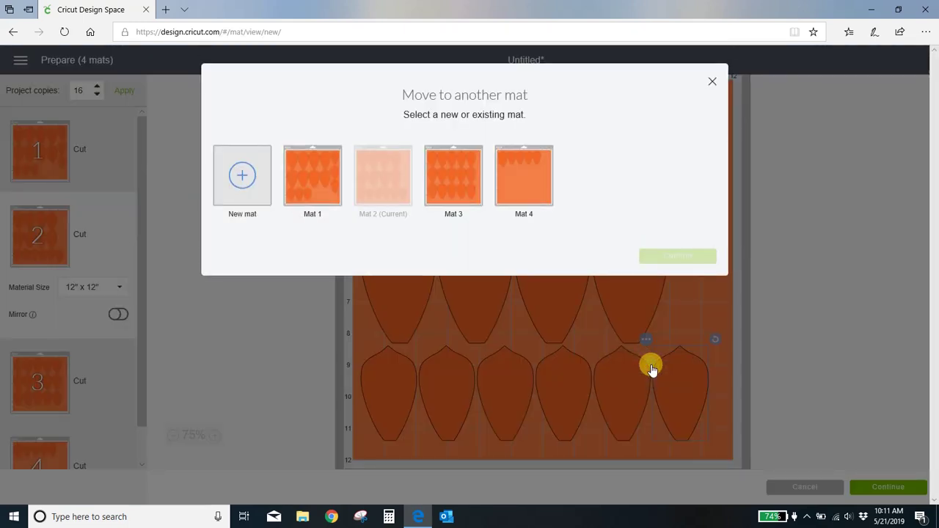
click(313, 174)
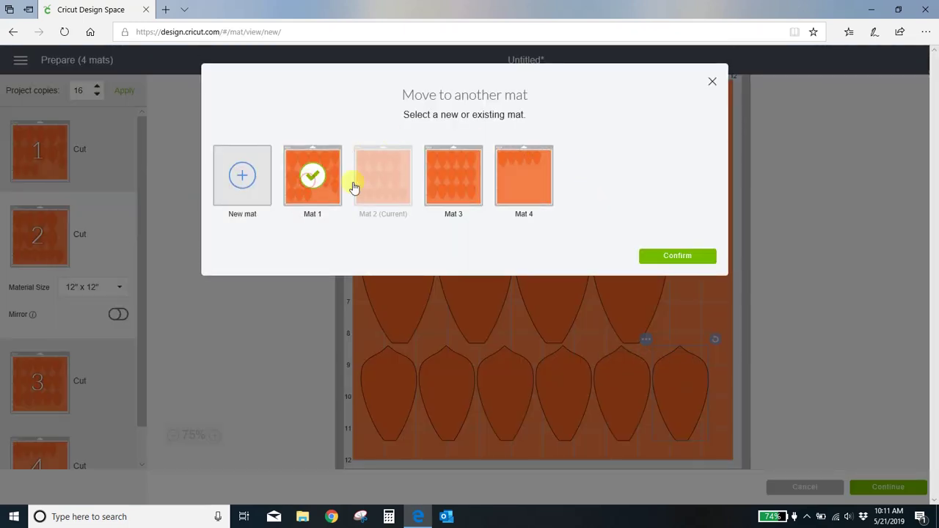
click(653, 260)
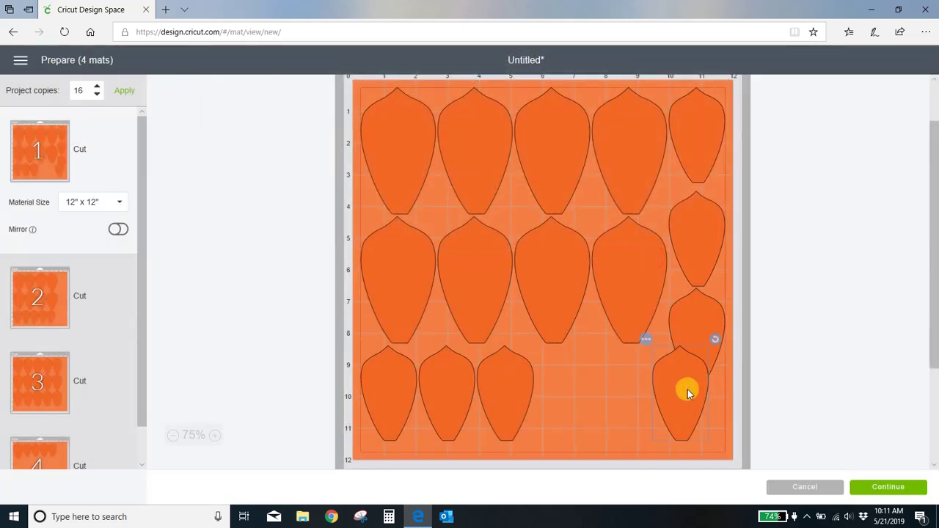
Turn the moved petal sideways in mat 1's bottom-right corner and slide three bottom-row petals beside it
drag(686, 389, 657, 422)
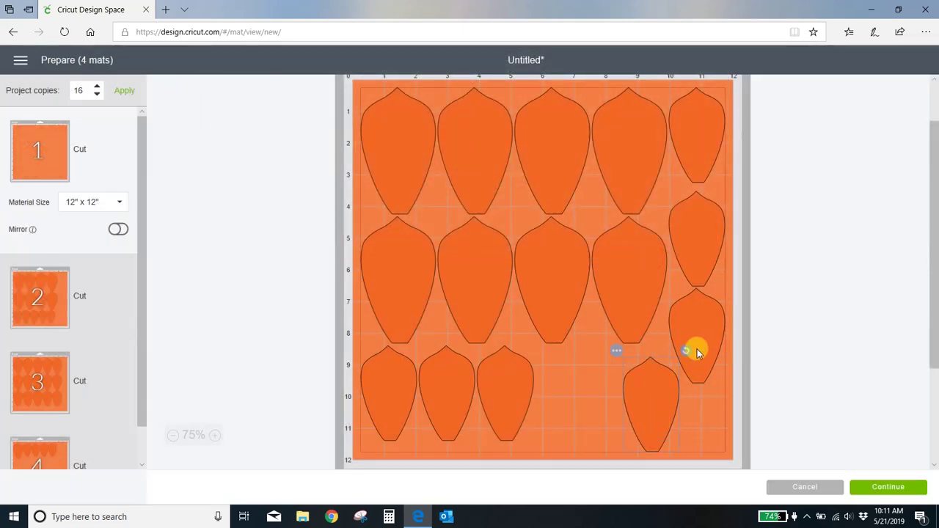
drag(697, 351, 700, 424)
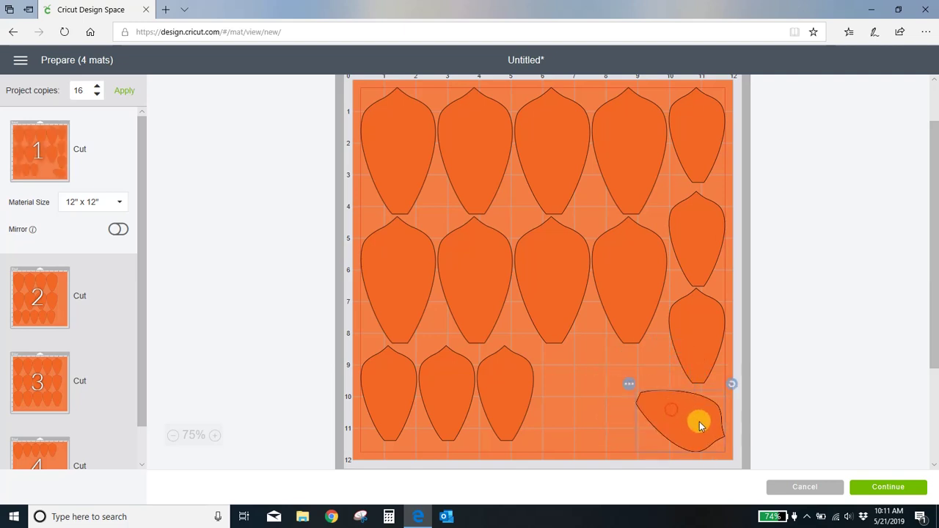
drag(519, 400, 622, 411)
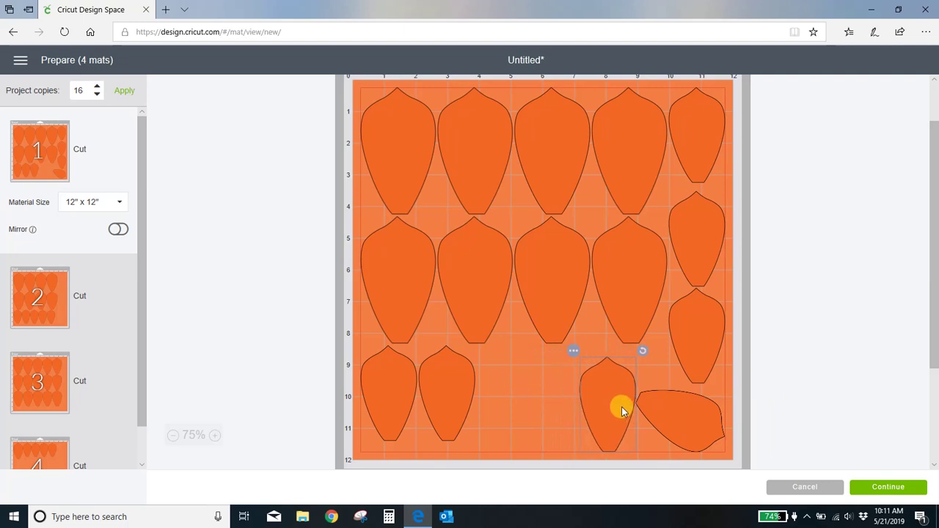
drag(456, 401, 561, 423)
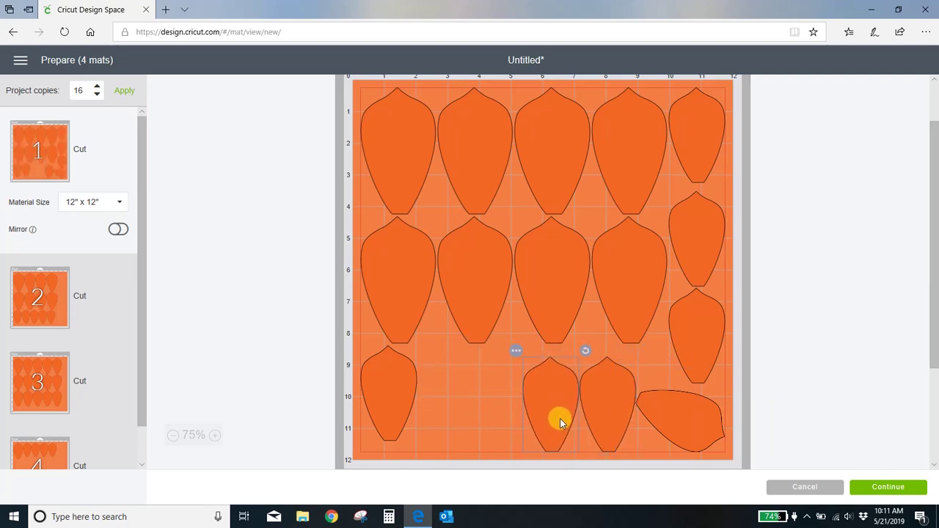
drag(398, 403, 499, 435)
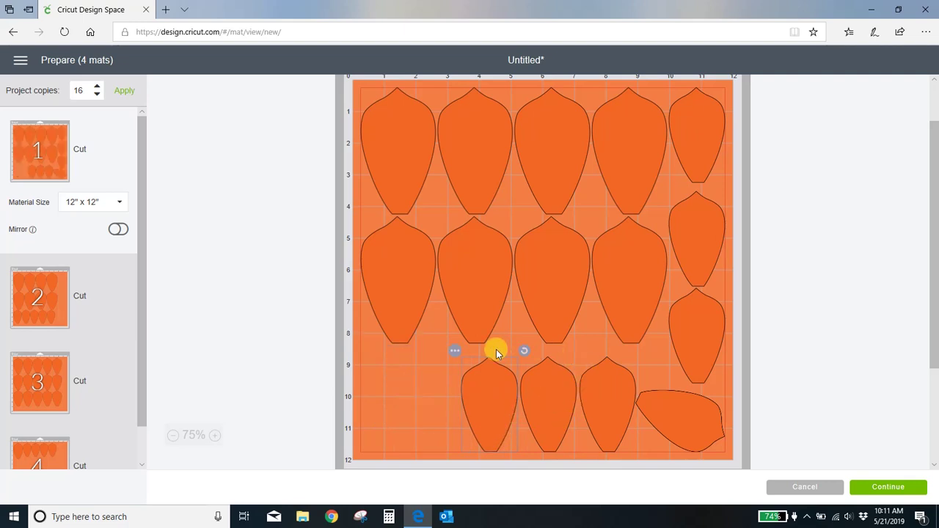
click(56, 316)
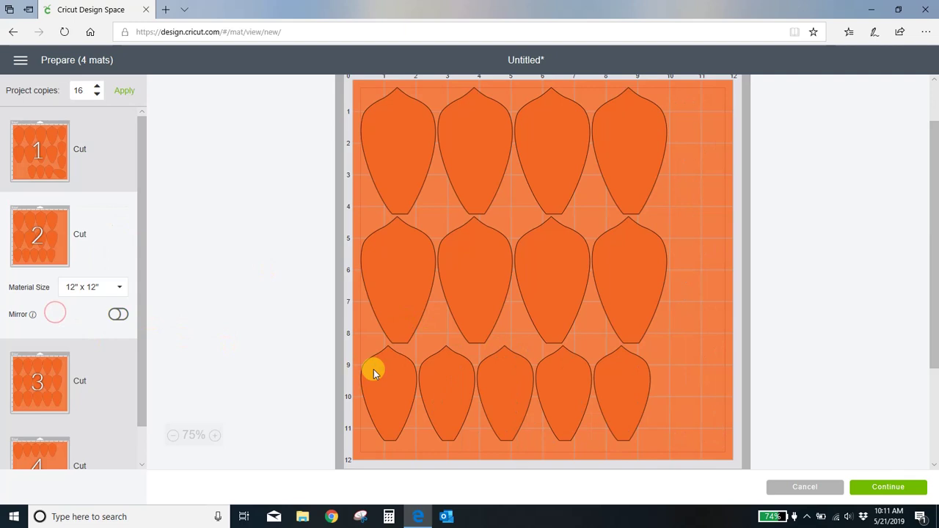
Move mat 2's bottom-right petal to Mat 1 and place it at the lower left
click(629, 416)
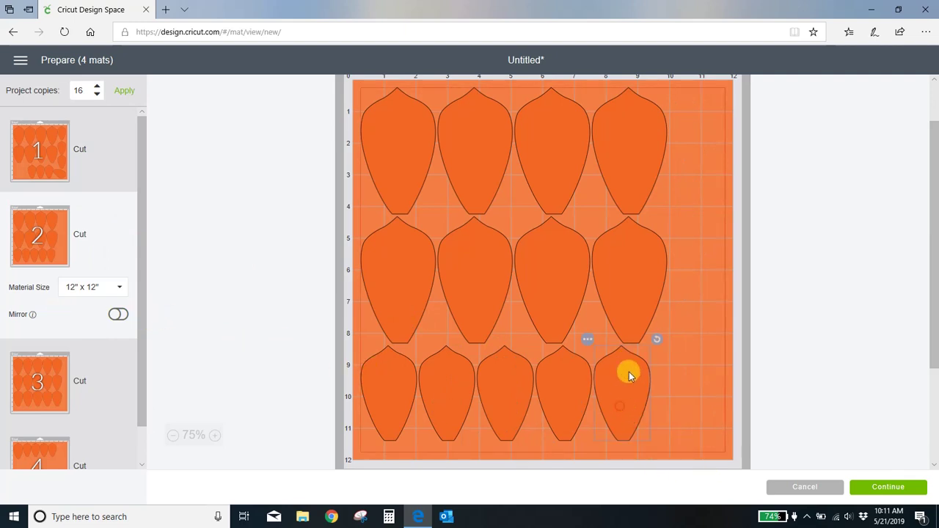
click(587, 340)
click(583, 364)
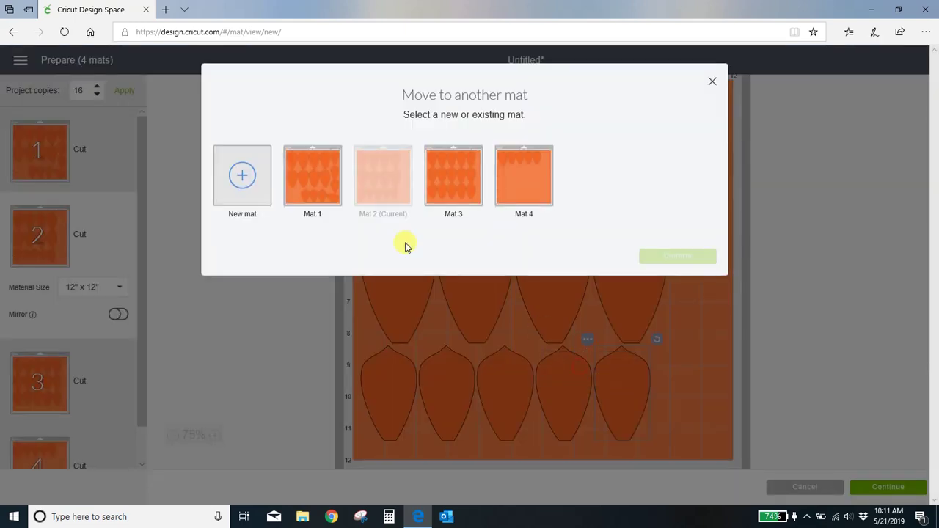
click(315, 177)
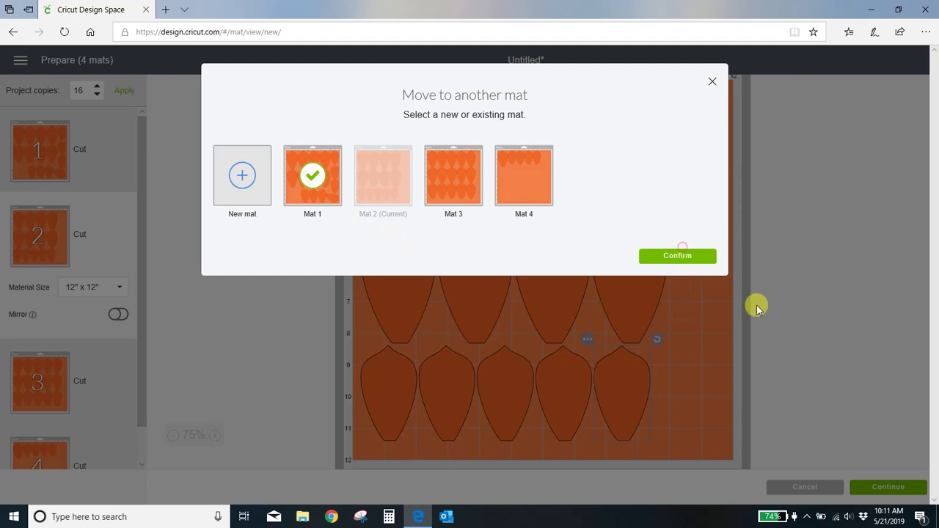
click(678, 255)
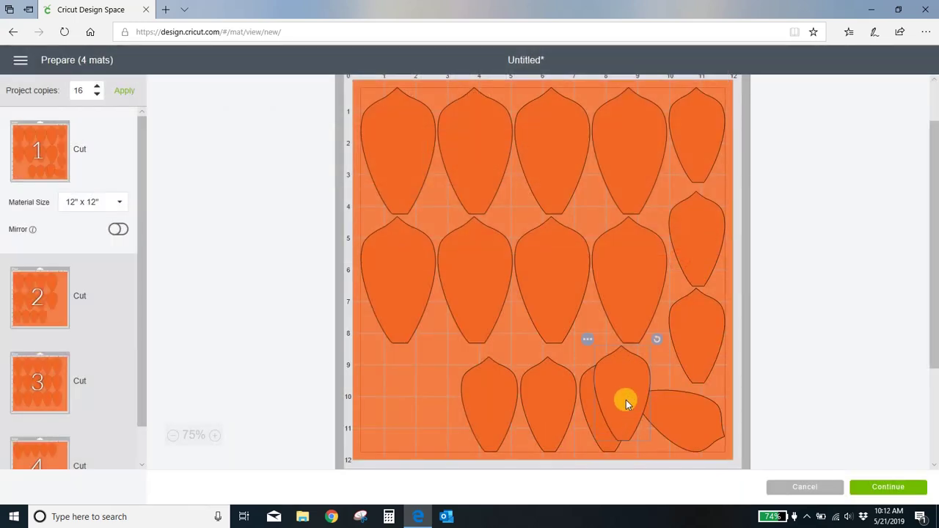
drag(626, 400, 361, 407)
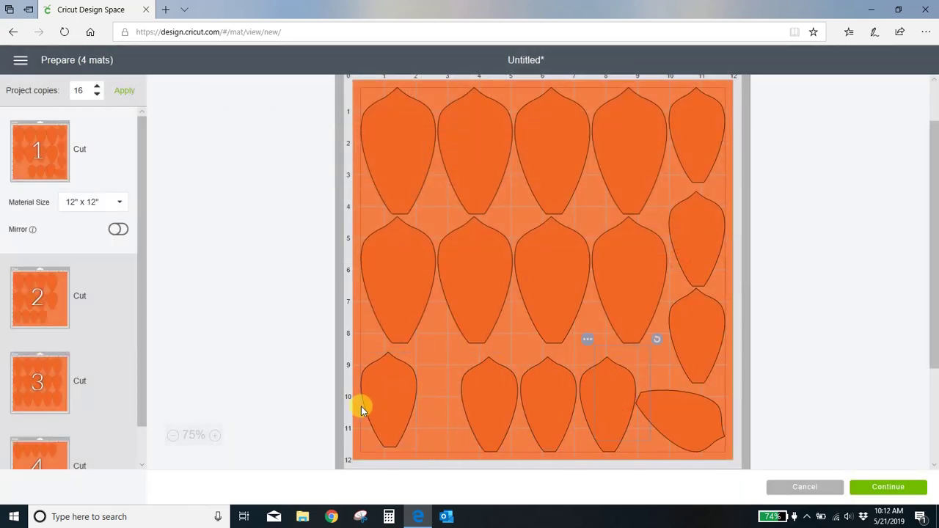
Move mat 2's last bottom-row petal to Mat 1, shifting it up and left
click(42, 309)
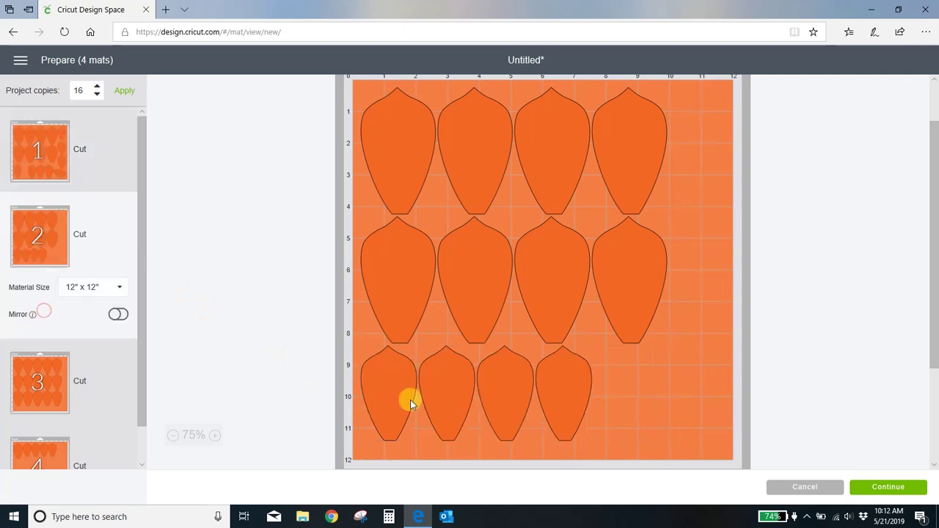
click(569, 389)
click(530, 342)
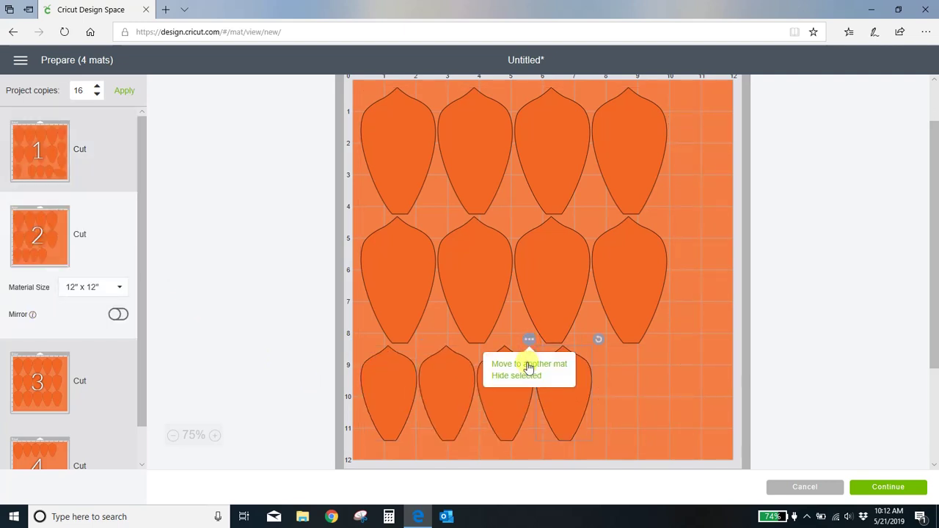
click(528, 363)
click(323, 196)
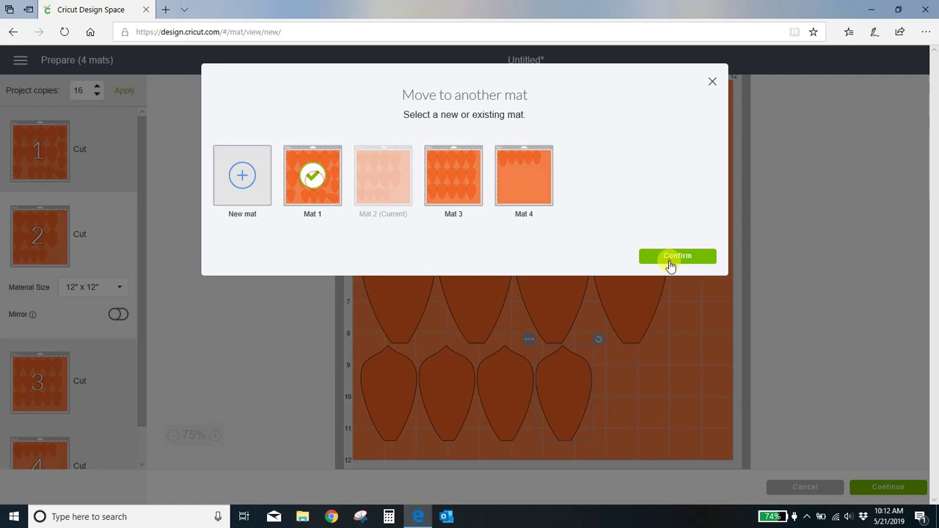
click(668, 258)
drag(571, 392, 498, 448)
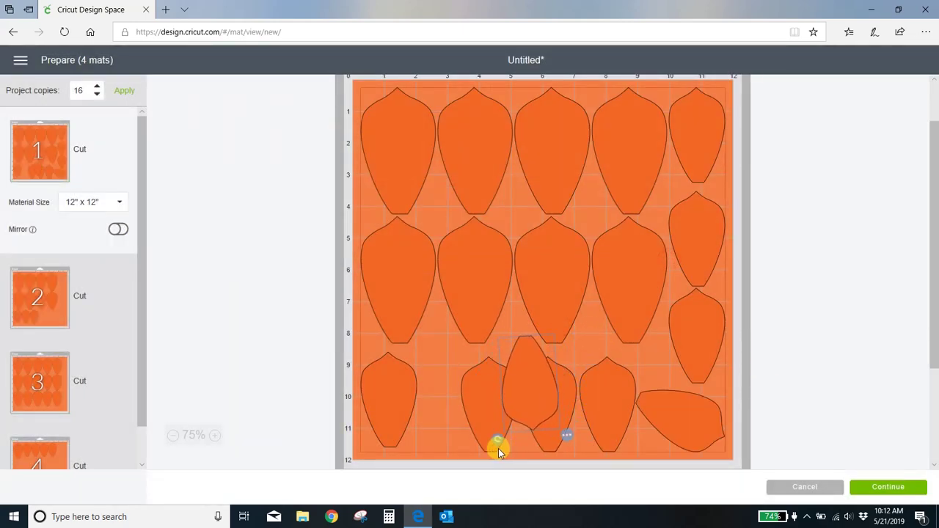
Place the new petal in mat 1's bottom-row gap and tilt the corner petal to fit
drag(526, 409, 445, 420)
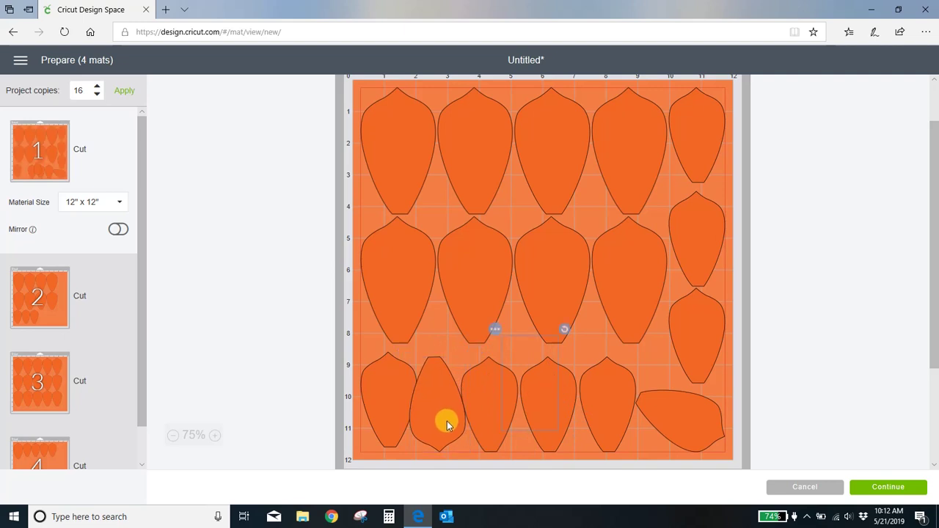
drag(643, 348, 616, 494)
drag(662, 379, 637, 445)
click(682, 411)
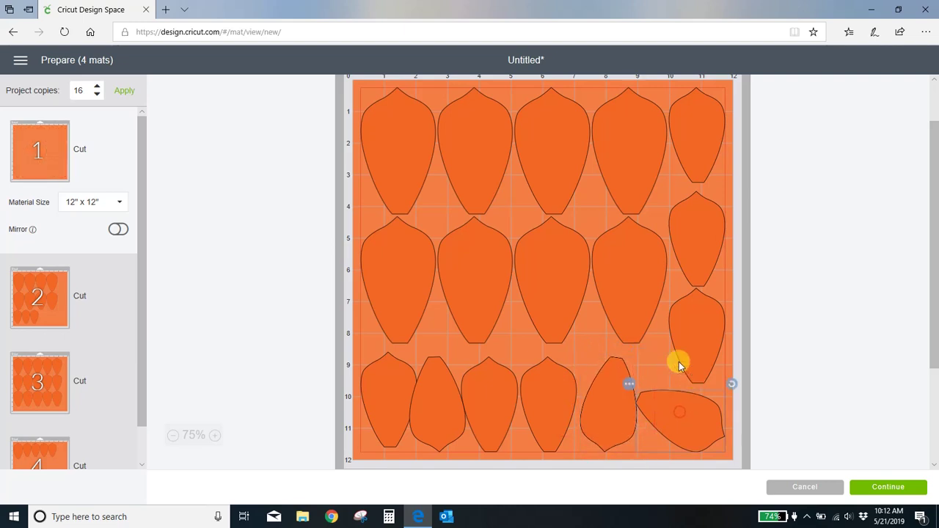
drag(730, 384, 732, 403)
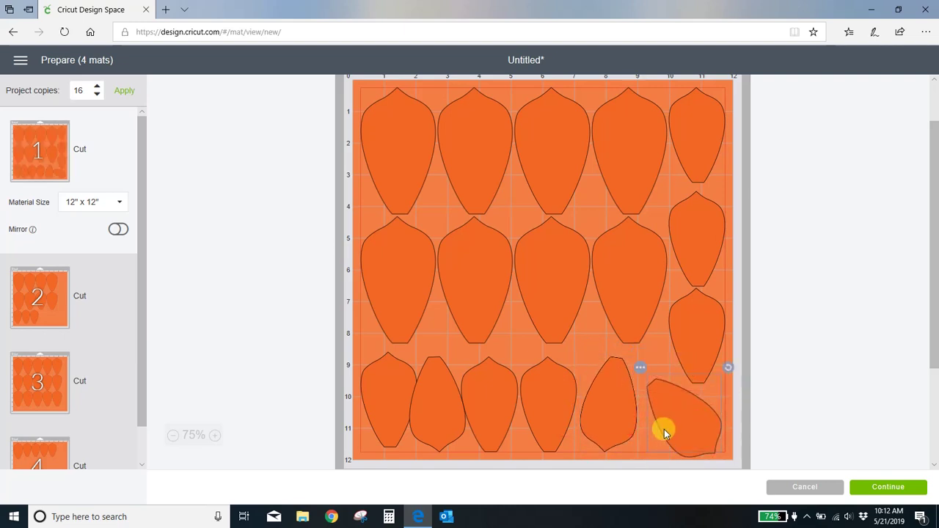
Nudge four bottom-row petals right and shift the tilted corner petal slightly left
drag(614, 426, 624, 426)
drag(558, 426, 564, 426)
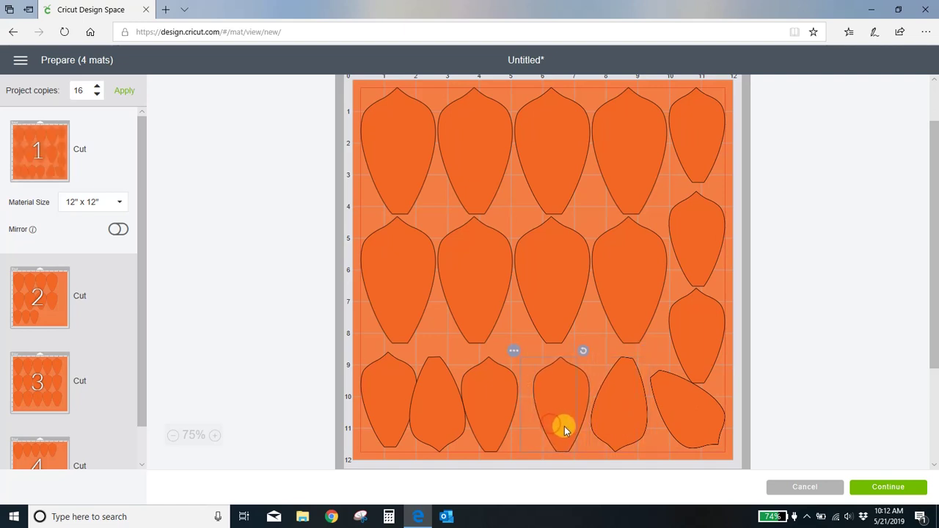
drag(496, 421, 511, 422)
drag(437, 421, 446, 424)
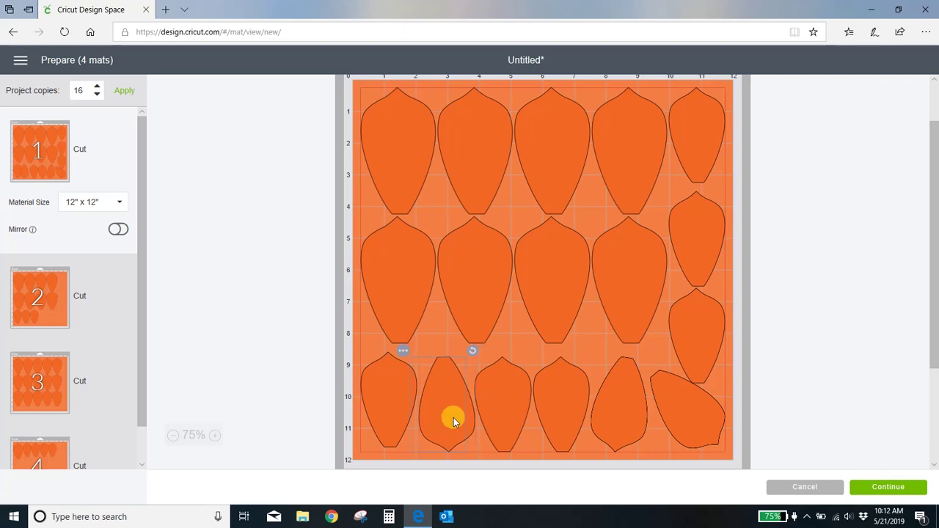
click(671, 387)
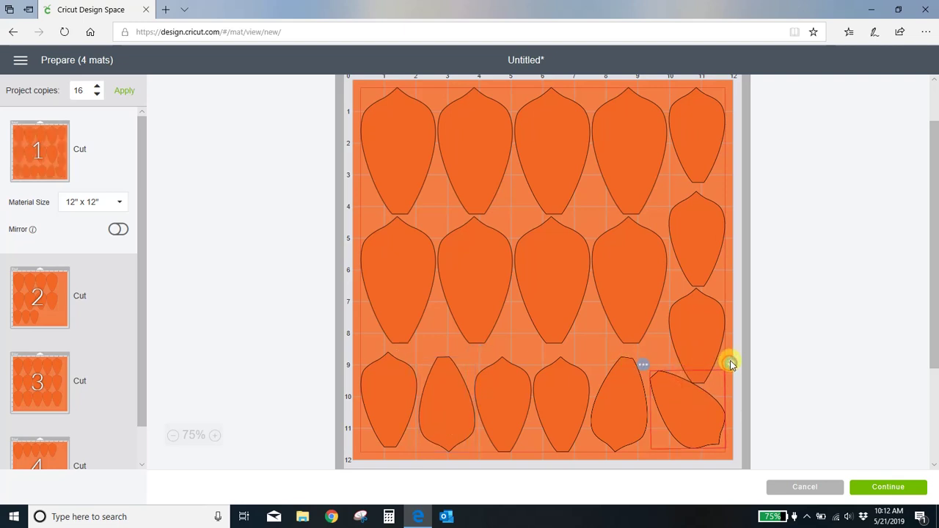
drag(672, 400, 666, 398)
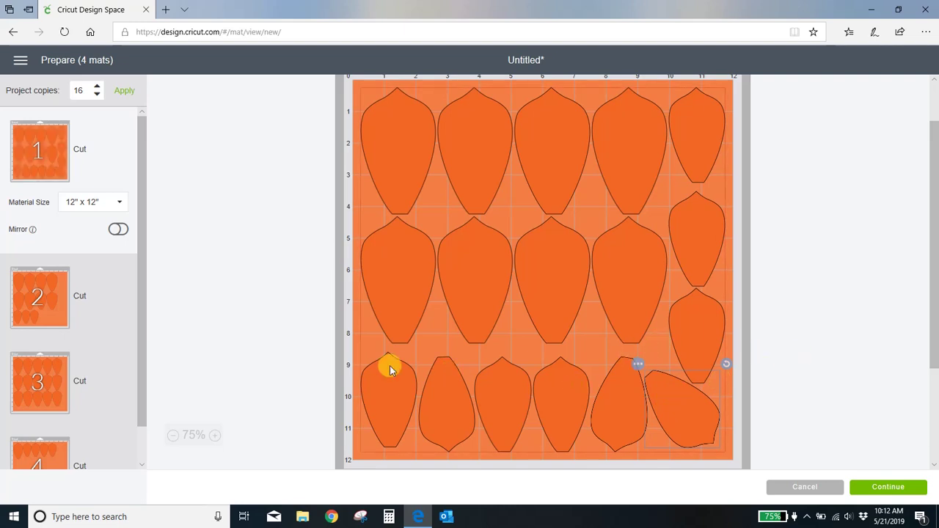
scroll(128, 345, down, 2)
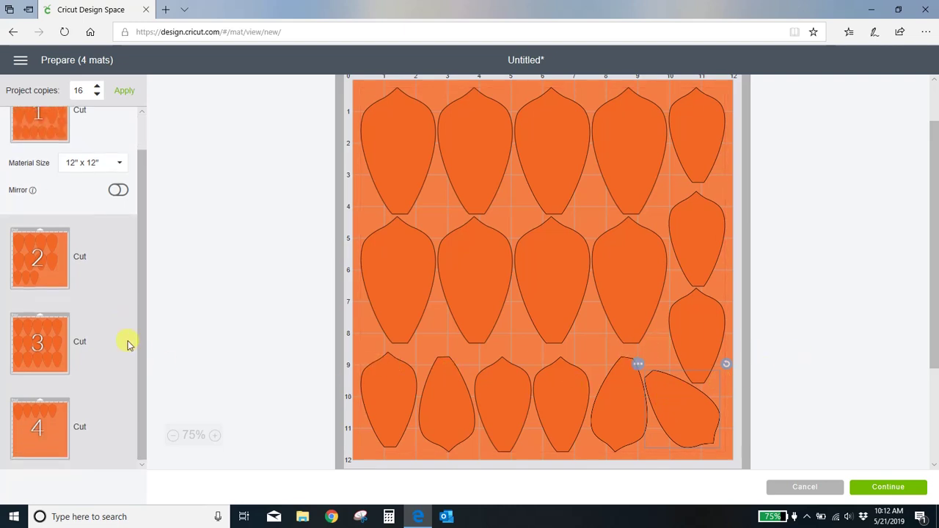
Move the fifth petal from mat 4 to Mat 2, placing it in the empty right column
click(53, 424)
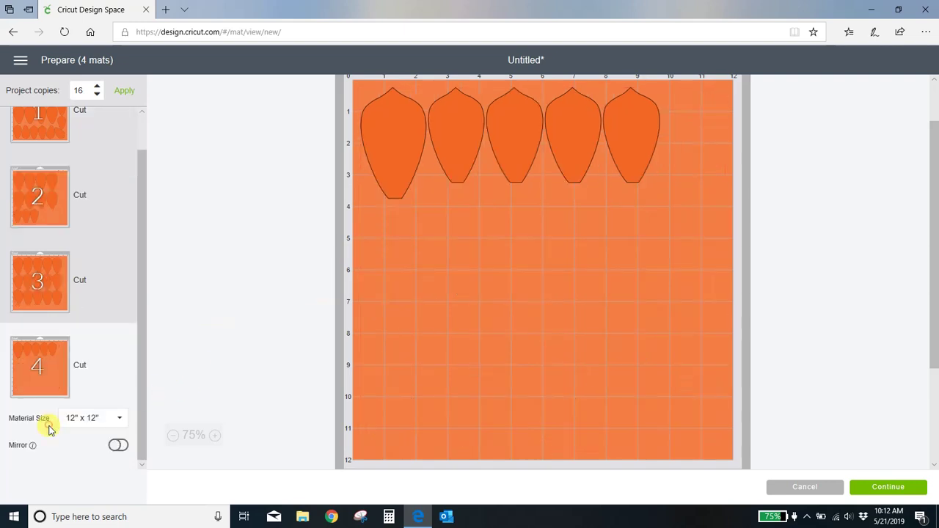
click(624, 131)
scroll(624, 132, up, 1)
click(597, 140)
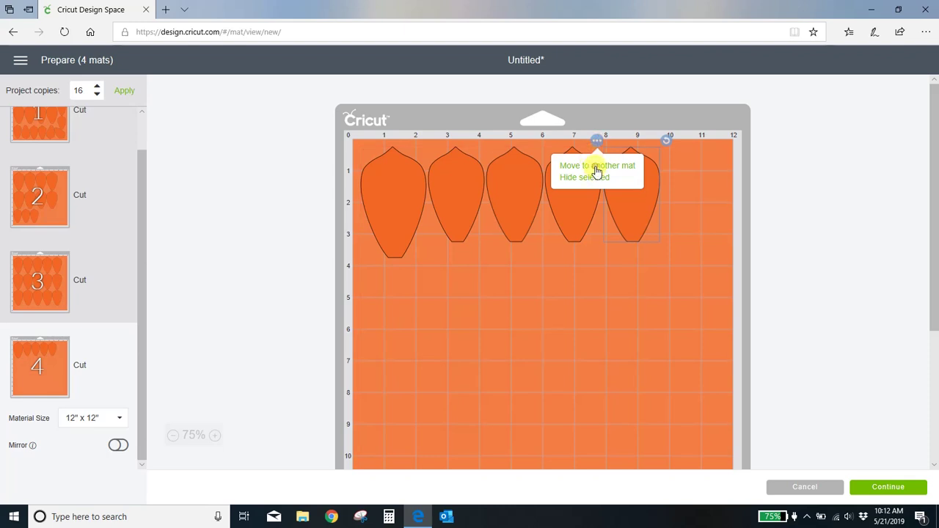
click(594, 166)
click(389, 182)
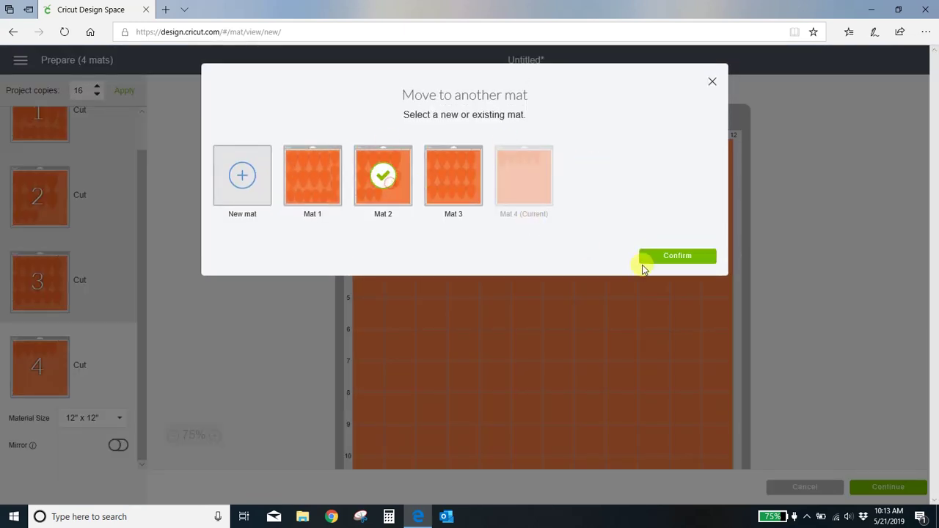
click(668, 258)
drag(633, 184, 723, 191)
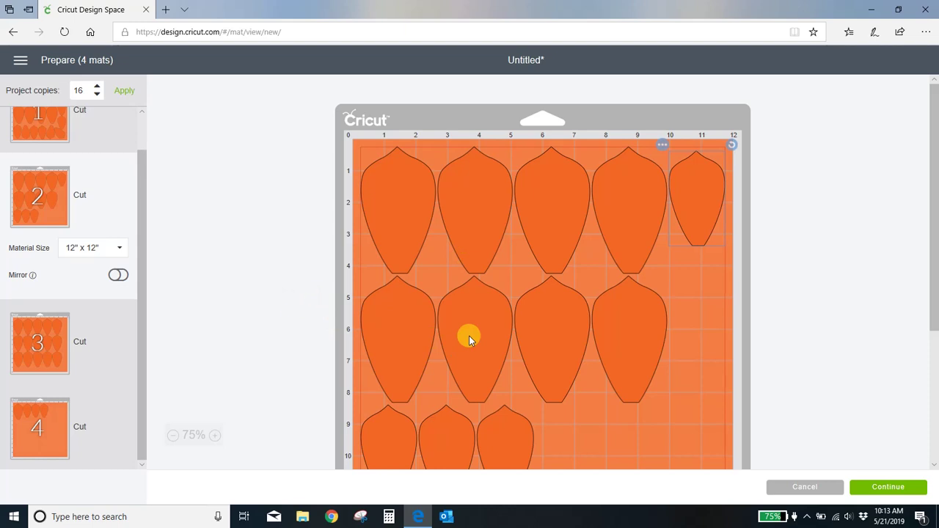
Move mat 4's fourth petal to Mat 2 and place it in the second row's right spot
click(42, 411)
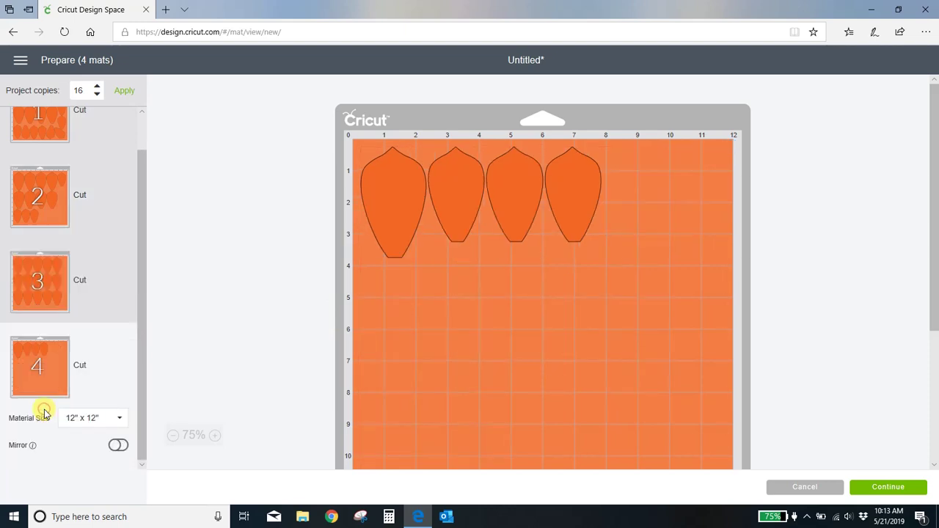
click(581, 184)
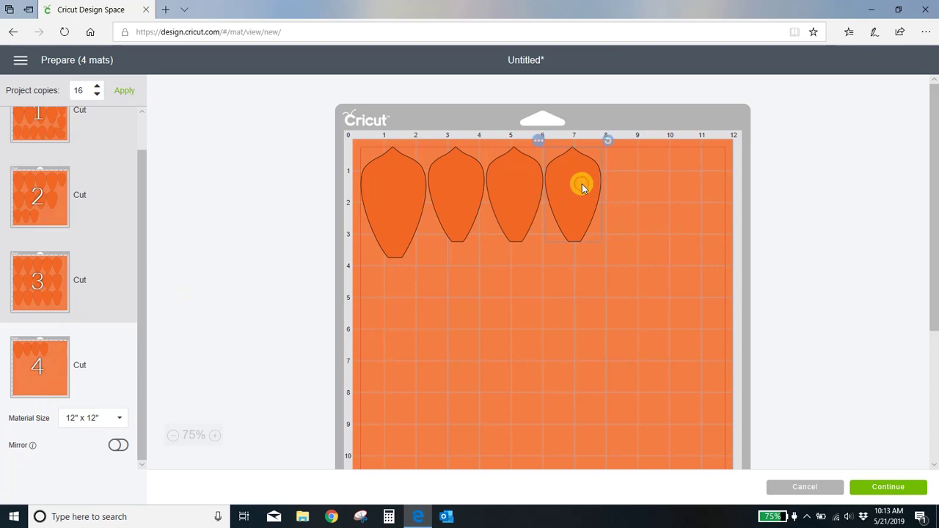
click(539, 142)
click(550, 162)
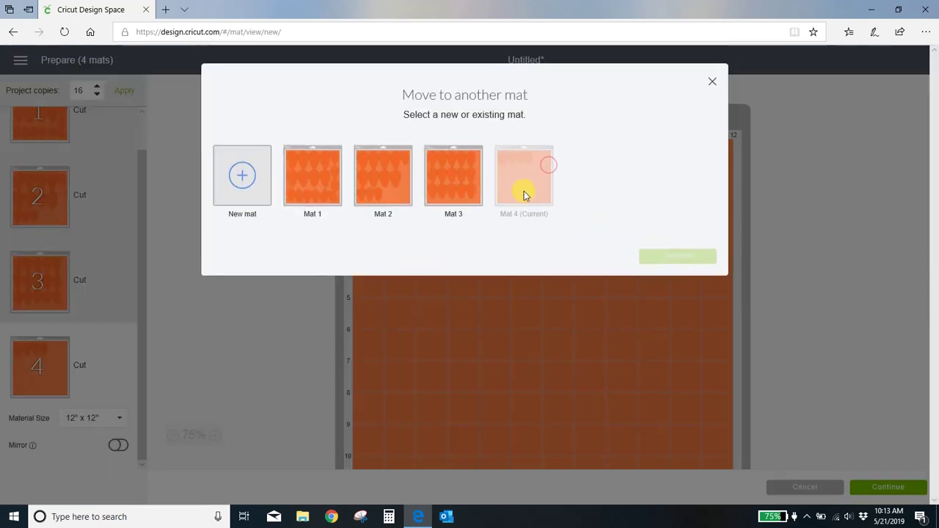
click(370, 183)
click(680, 256)
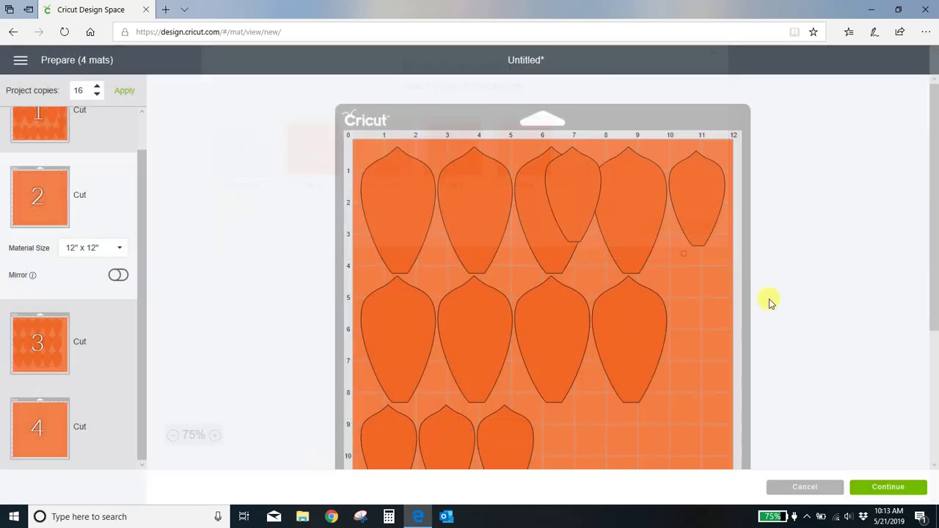
drag(587, 209, 721, 301)
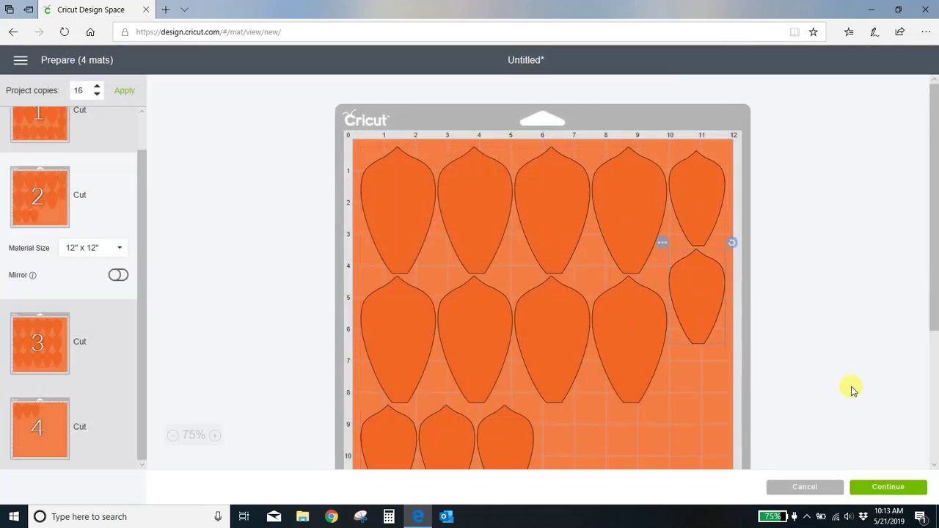